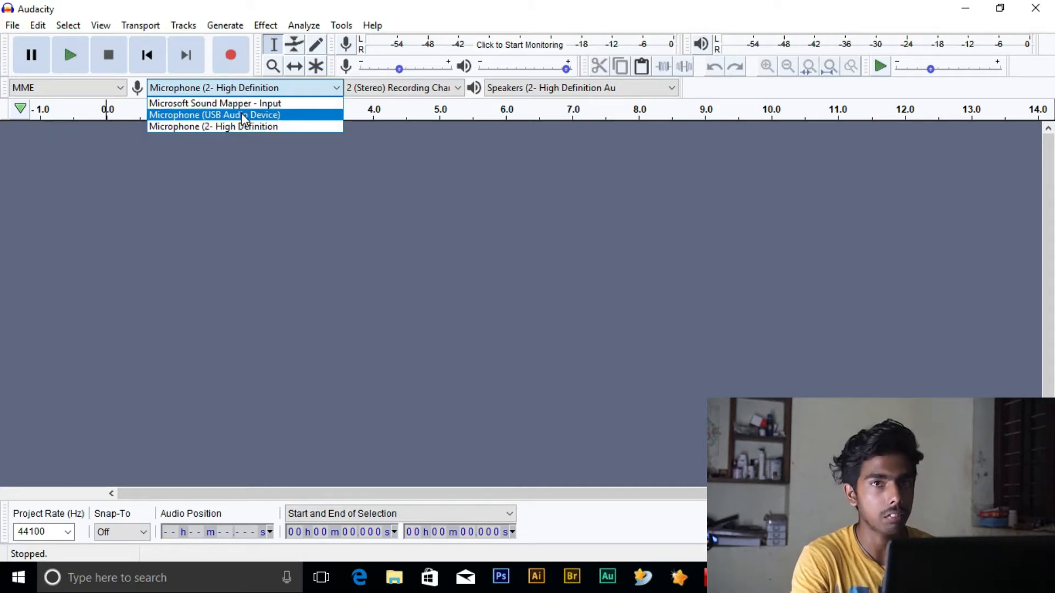
Set the recording device to Microphone (USB Audio Device) with 2 (Stereo) recording channels.
{"action": "left_click", "coordinate": [245, 115]}
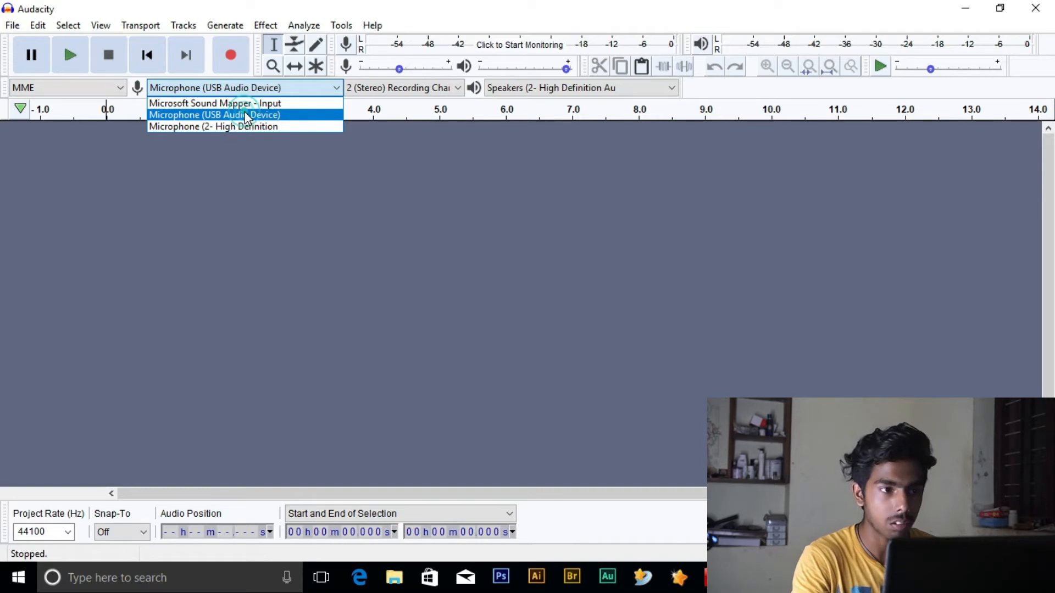
{"action": "left_click", "coordinate": [268, 89]}
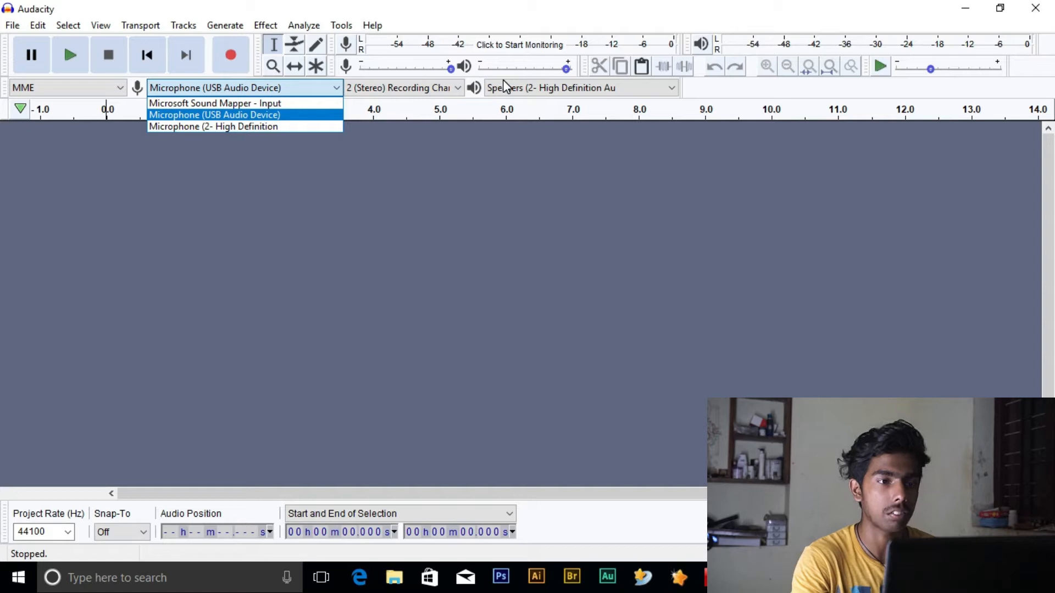
{"action": "left_click", "coordinate": [434, 87]}
{"action": "left_click", "coordinate": [435, 88]}
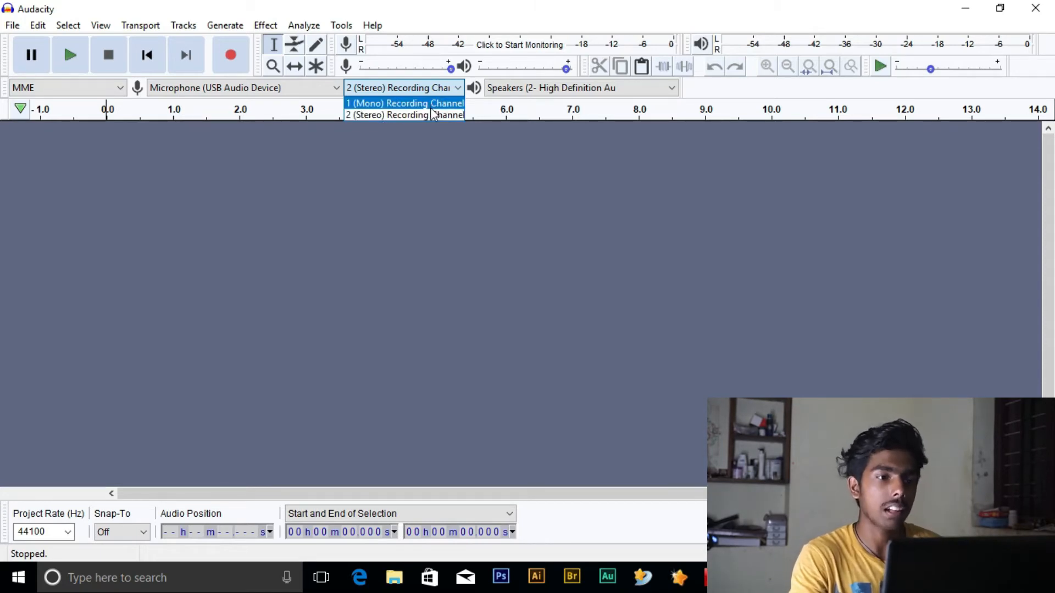
{"action": "left_click", "coordinate": [432, 112]}
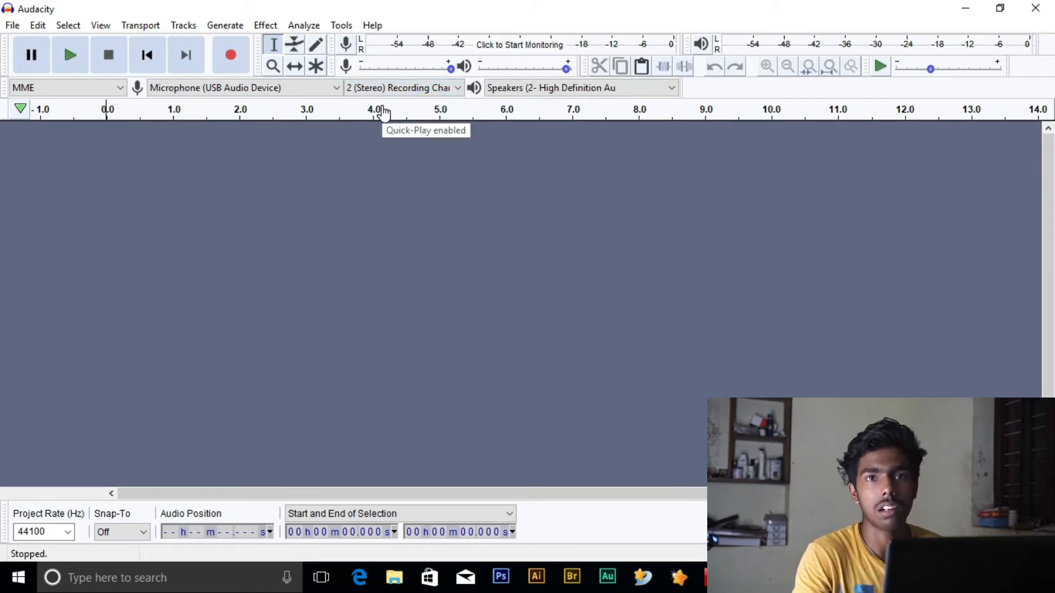
Choose Speakers (2- High Definition Au) as the playback device and start monitoring the microphone's input level.
{"action": "left_click", "coordinate": [537, 88]}
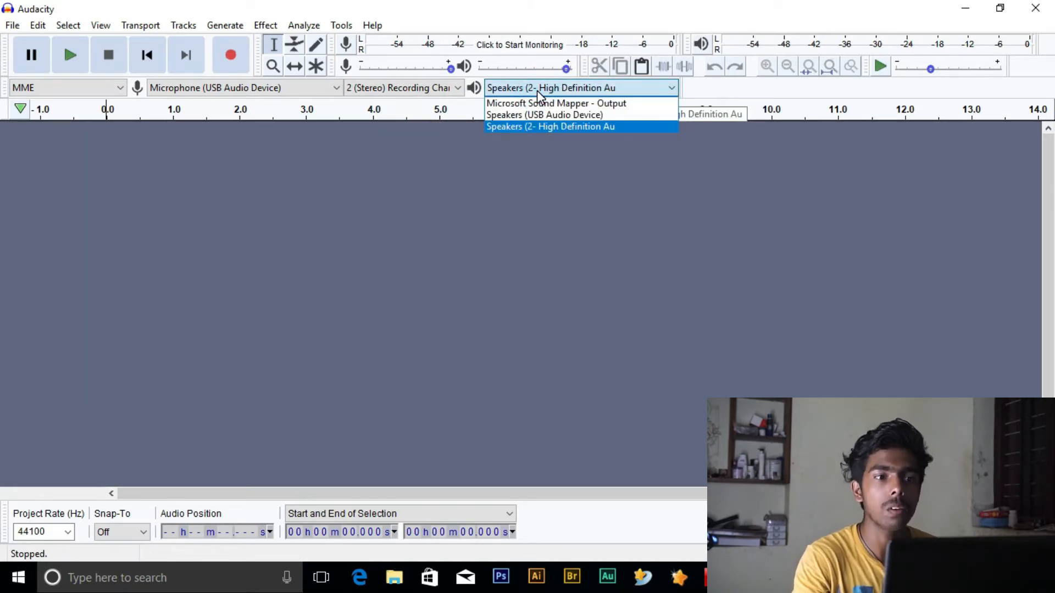
{"action": "left_click", "coordinate": [538, 126]}
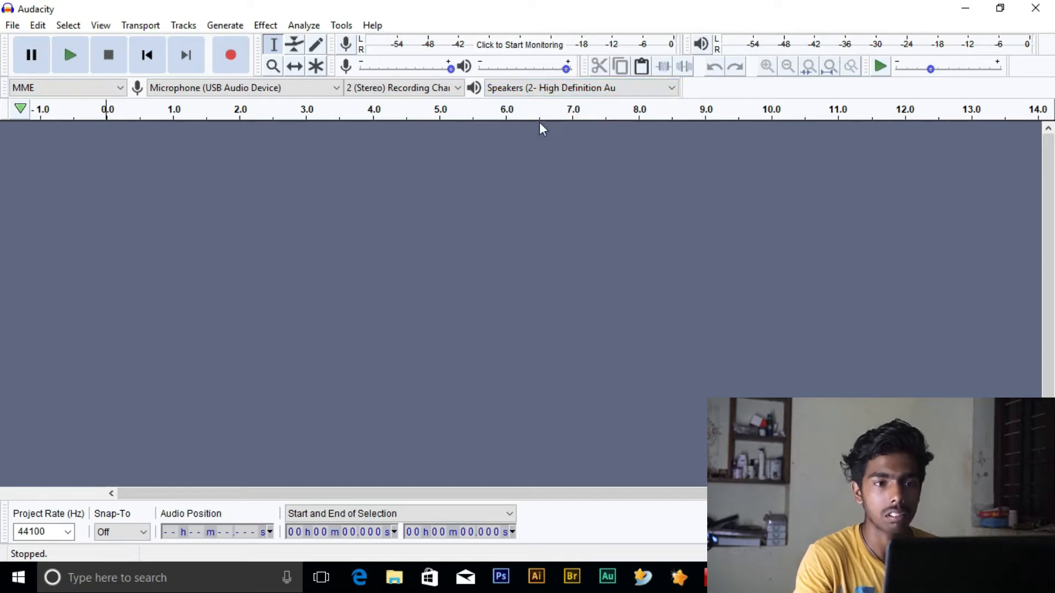
{"action": "left_click", "coordinate": [429, 46]}
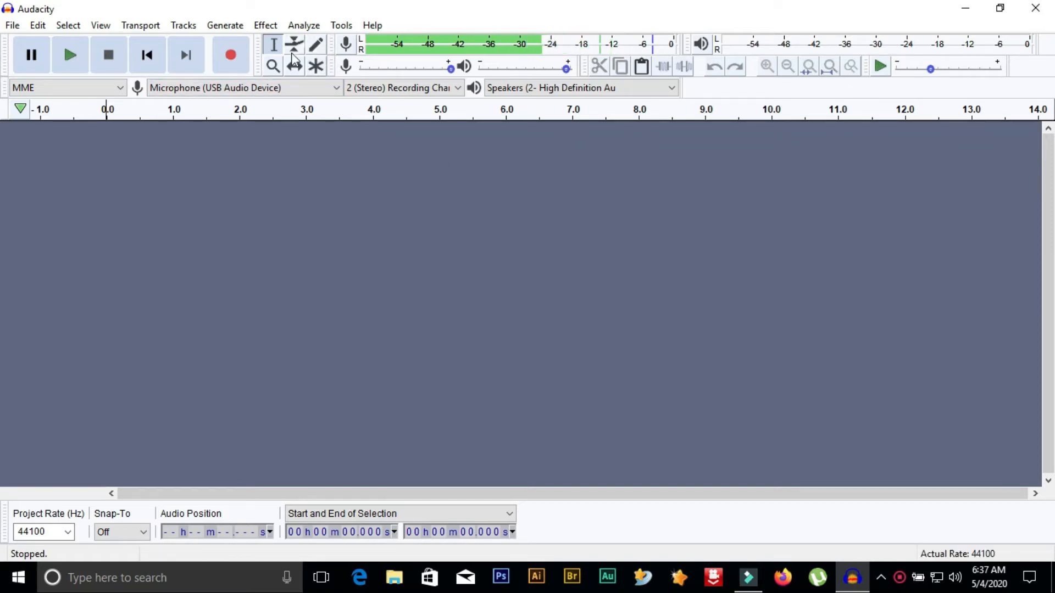
Switch the project rate to 48000 Hz and set it back to 44100 Hz.
{"action": "left_click", "coordinate": [68, 532]}
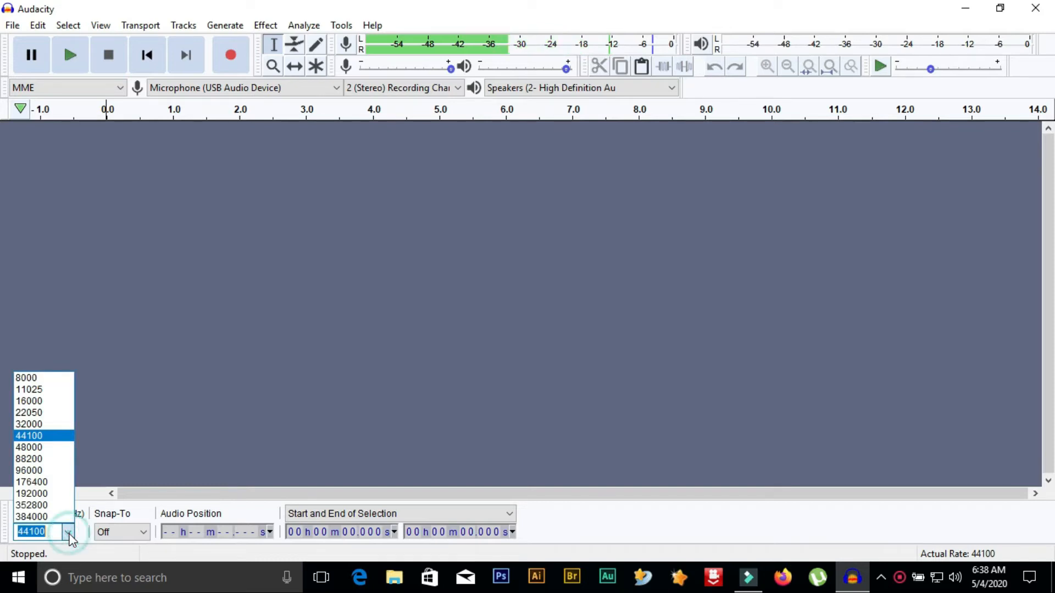
{"action": "left_click", "coordinate": [49, 450]}
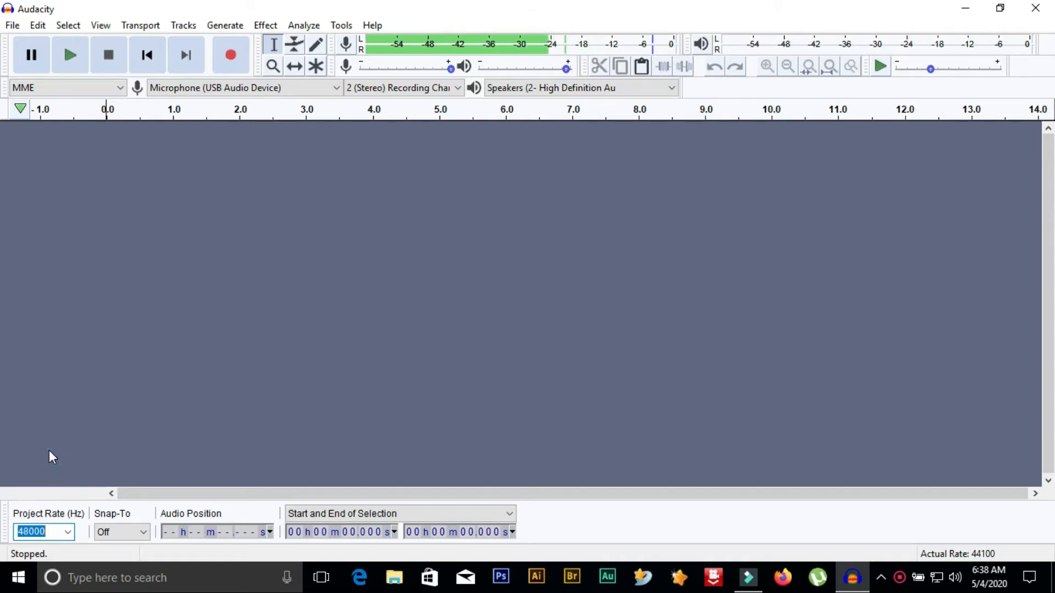
{"action": "left_click", "coordinate": [65, 532]}
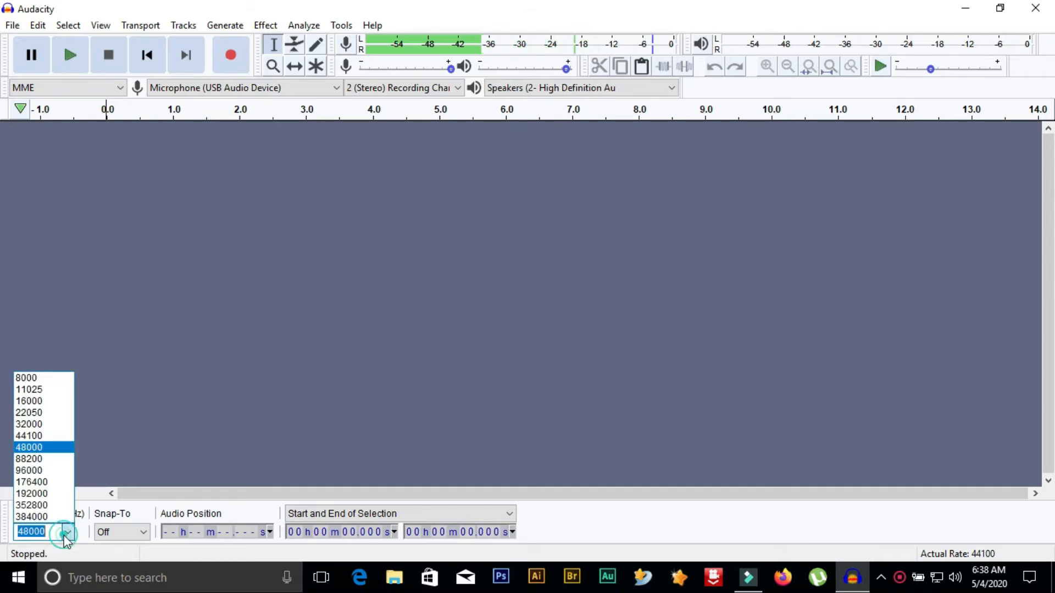
{"action": "left_click", "coordinate": [48, 436]}
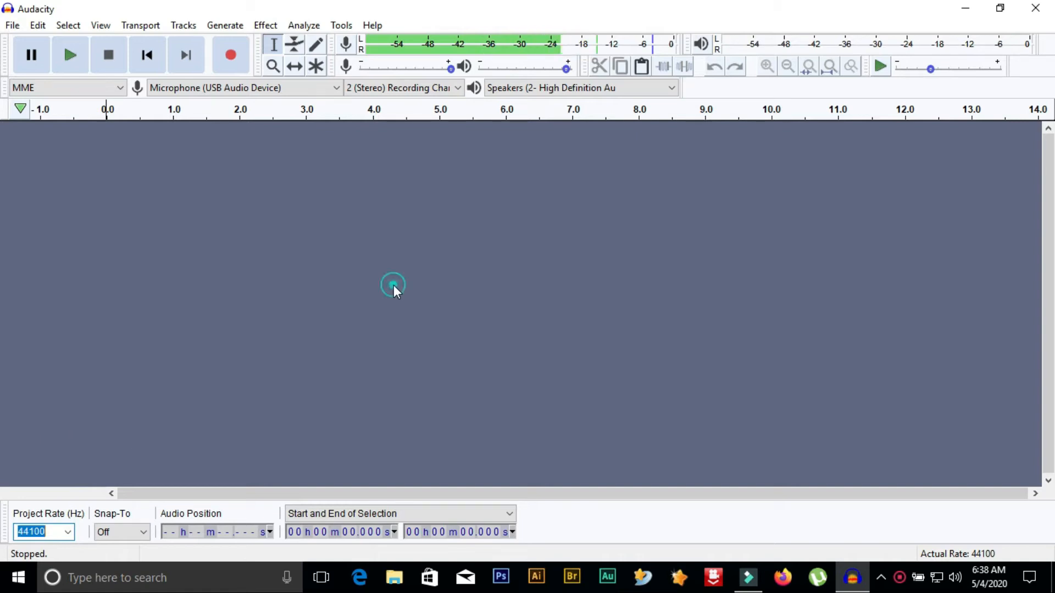
Record a voice clip of about 8.4 seconds on a new stereo track and stop the recording.
{"action": "left_click", "coordinate": [239, 67]}
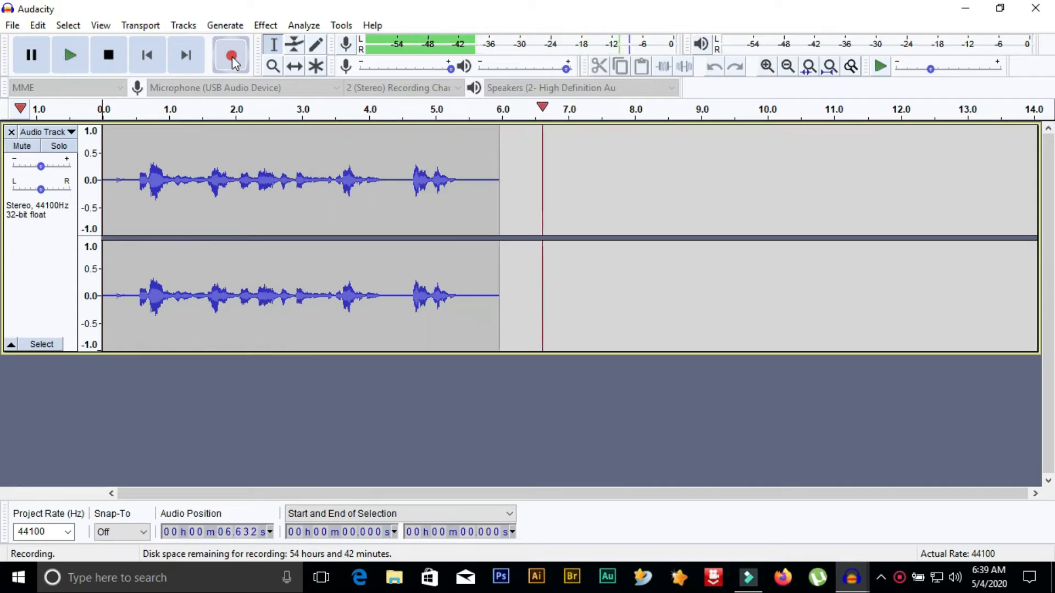
{"action": "key", "text": "space"}
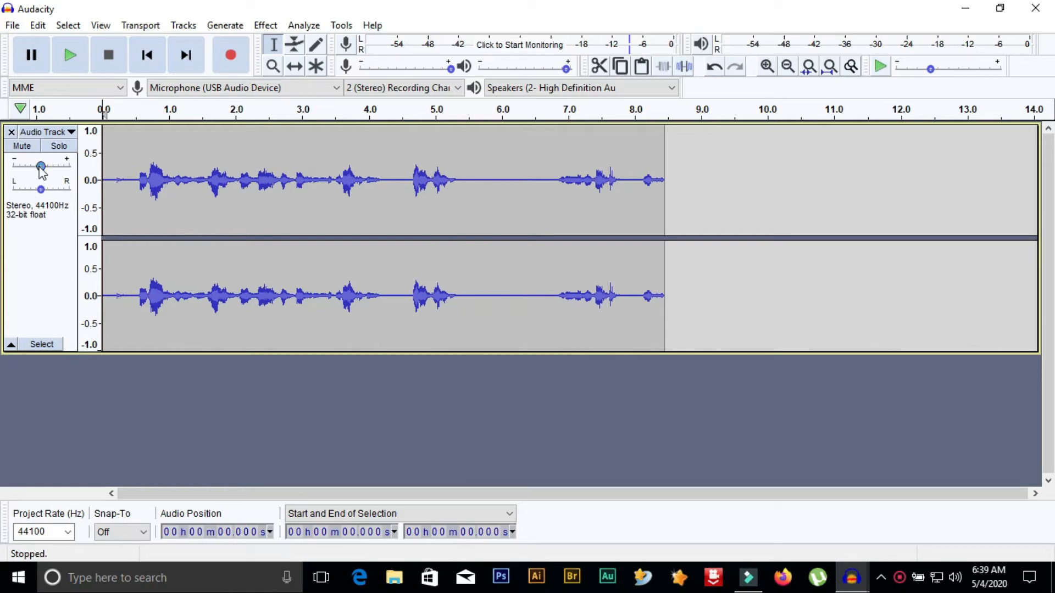
{"action": "left_click_drag", "start_coordinate": [43, 172], "coordinate": [42, 172]}
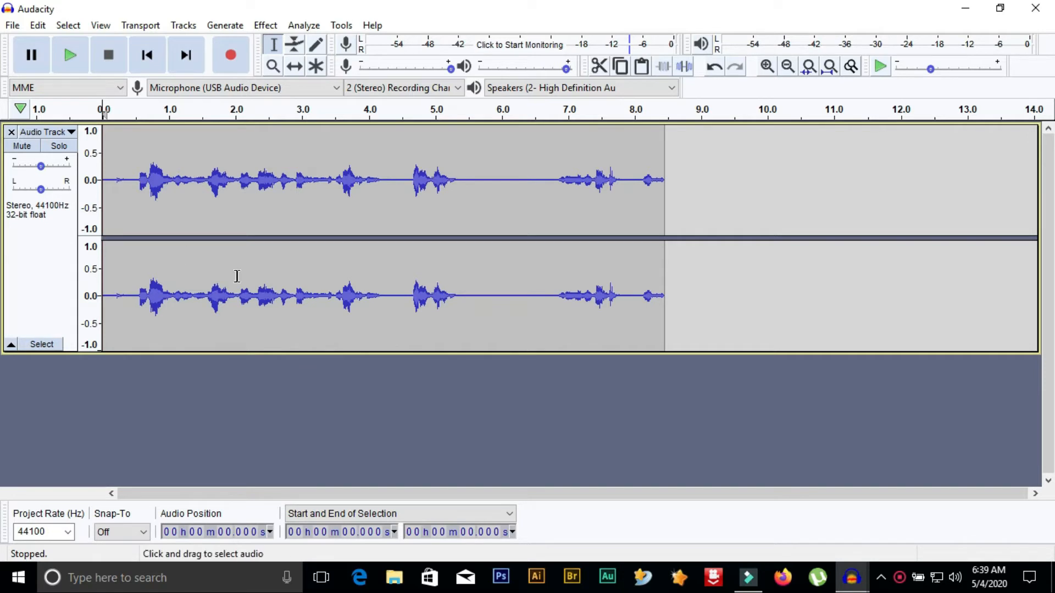
Play the recorded clip back from near its beginning and stop the playback after several seconds.
{"action": "left_click", "coordinate": [311, 235]}
{"action": "left_click", "coordinate": [106, 175]}
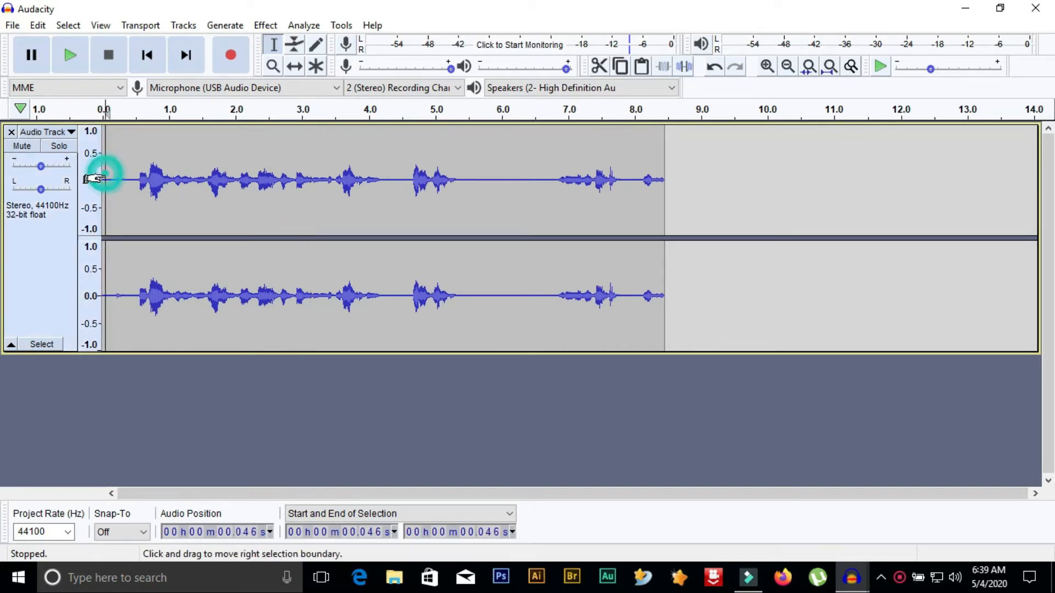
{"action": "key", "text": "space"}
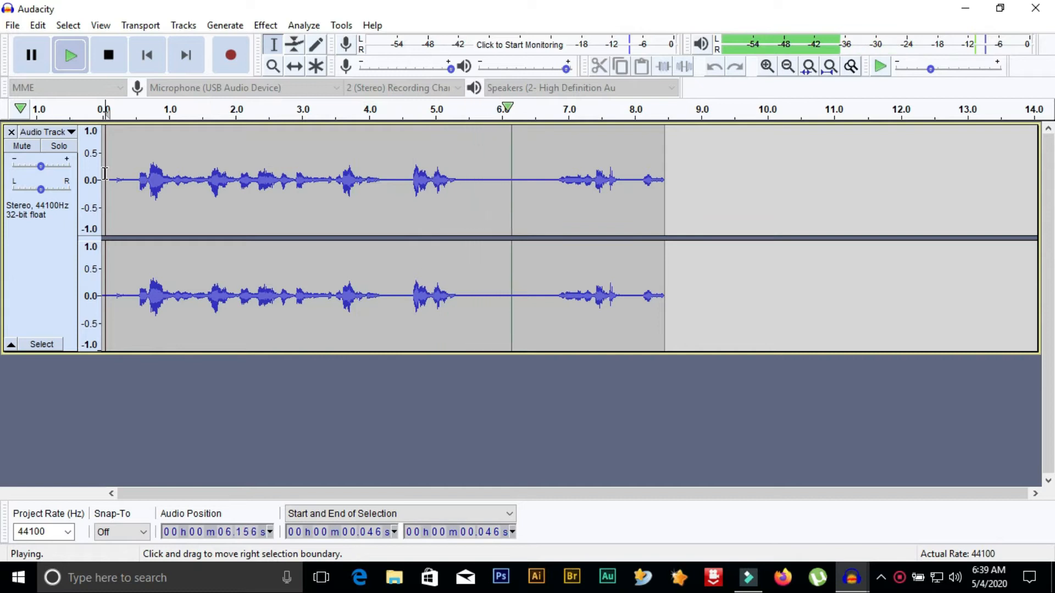
{"action": "key", "text": "space"}
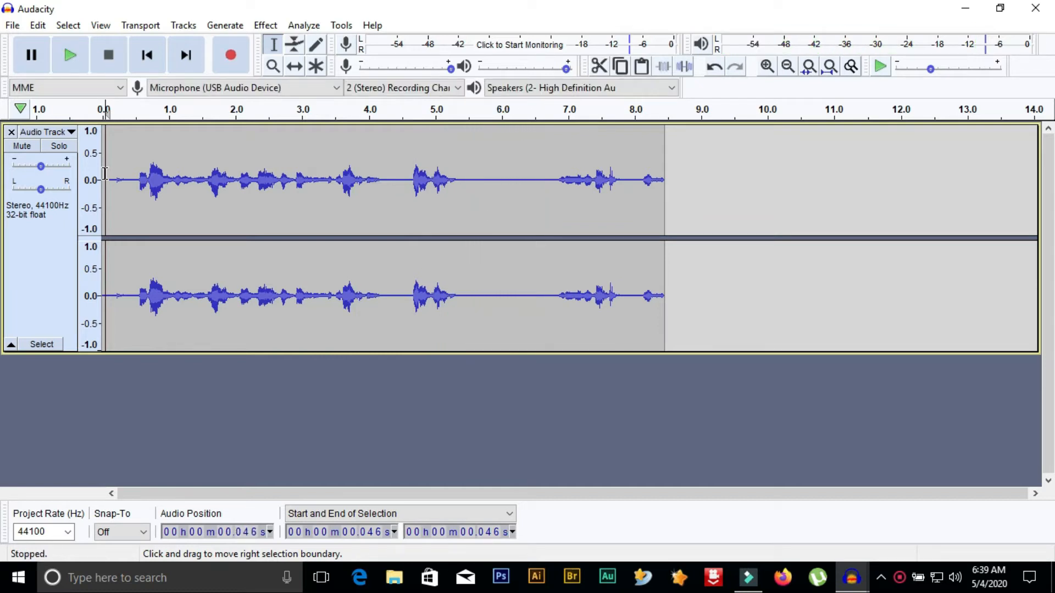
Delete the last part of the recording, from about 5.6 seconds to the end of the clip.
{"action": "left_click", "coordinate": [135, 179]}
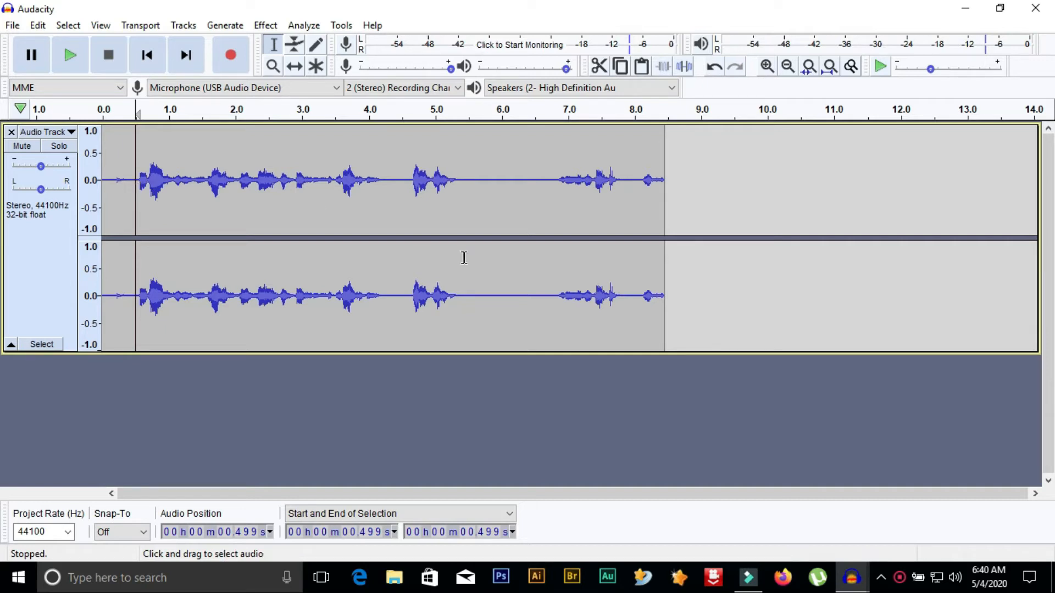
{"action": "left_click", "coordinate": [522, 209]}
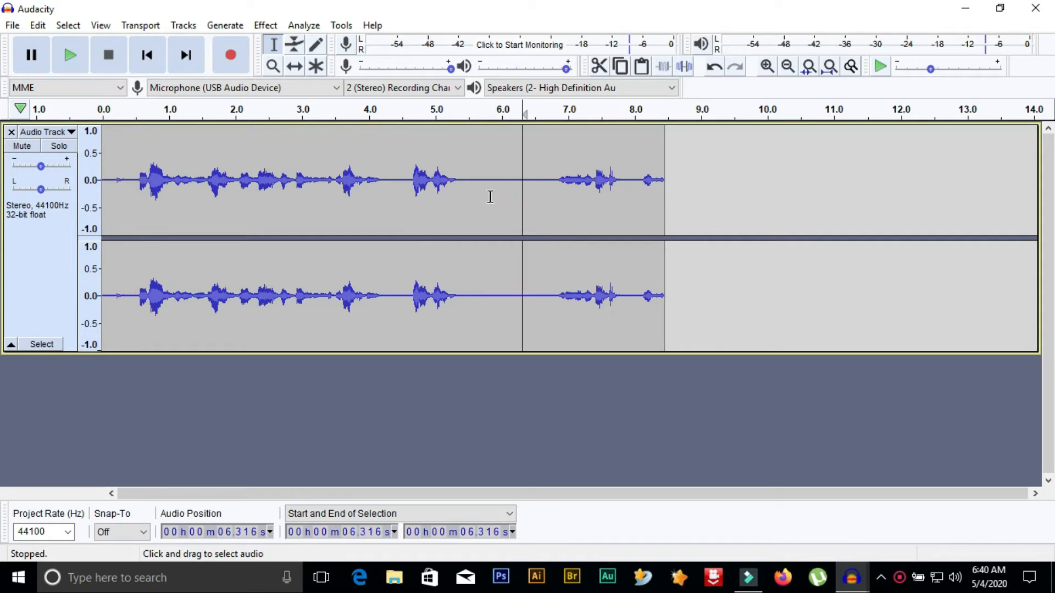
{"action": "left_click_drag", "start_coordinate": [473, 192], "coordinate": [666, 205]}
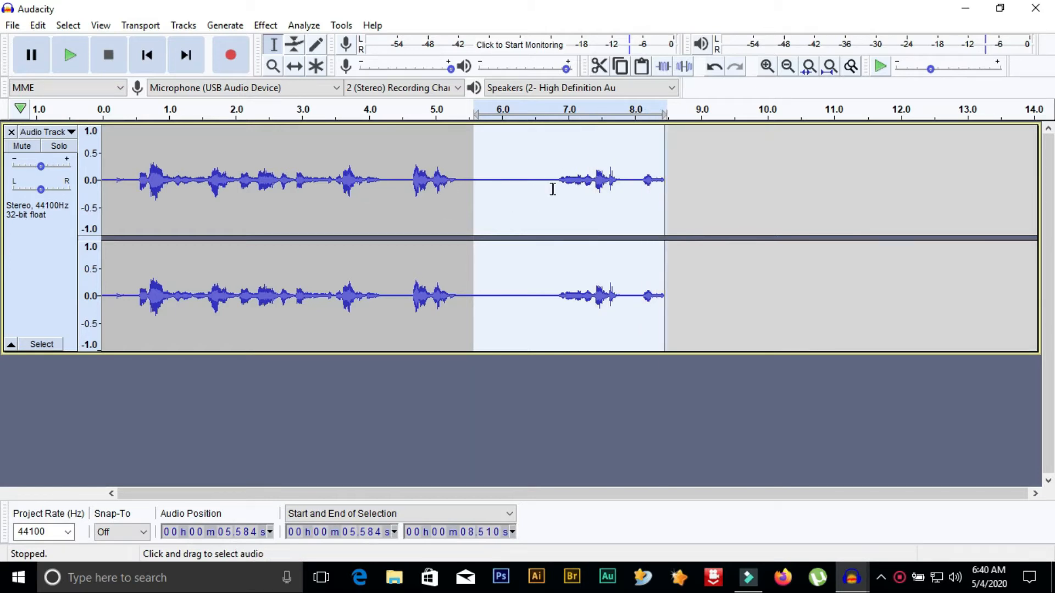
{"action": "key", "text": "Delete"}
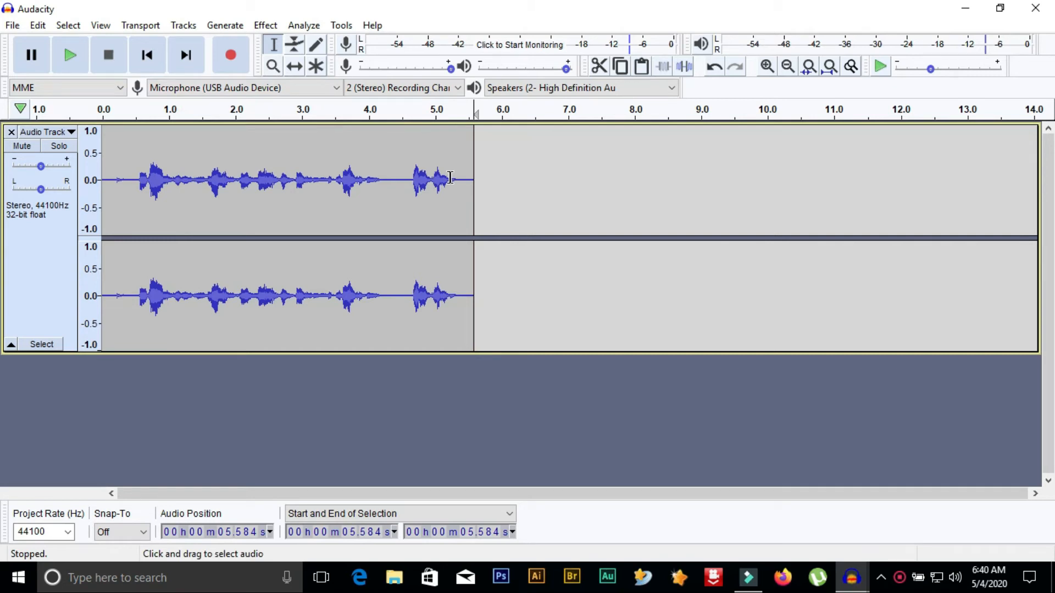
Record about 5 more seconds of voice at the end of the same track and place the cursor at about 6.2 seconds.
{"action": "left_click", "coordinate": [238, 55]}
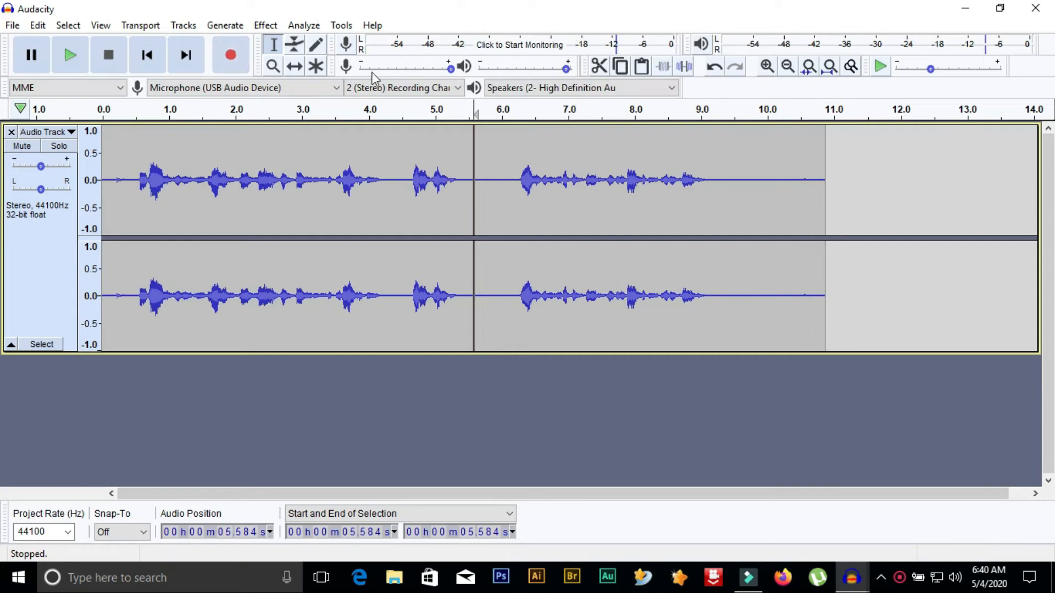
{"action": "left_click", "coordinate": [471, 176]}
{"action": "left_click", "coordinate": [515, 181]}
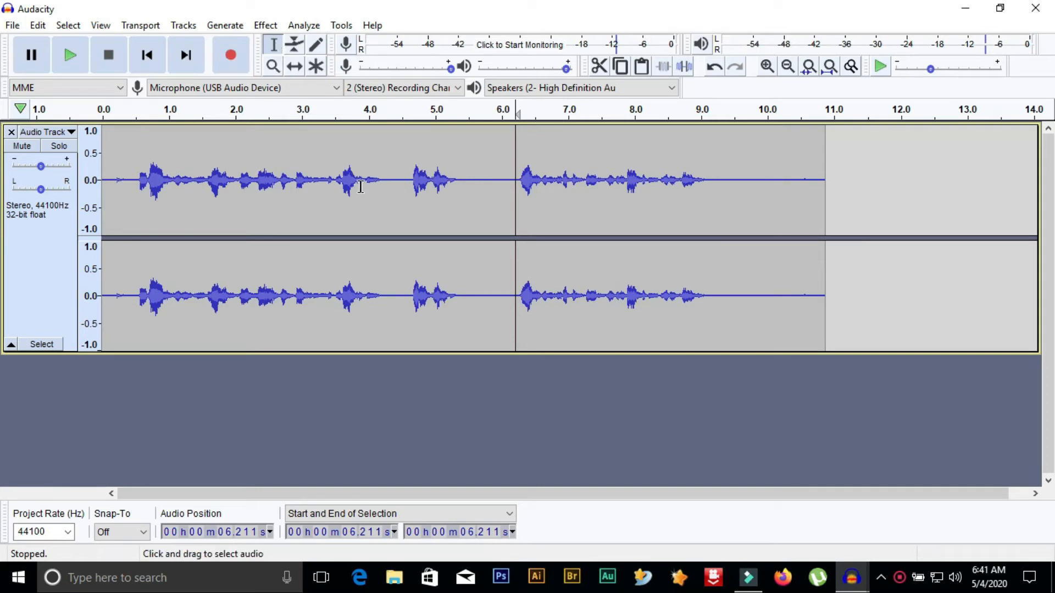
Shape the clip's volume with the Envelope tool, lowering it at about 0.9 and 1.9 seconds and raising it at about 1.5 and 2.6 seconds.
{"action": "left_click", "coordinate": [294, 45]}
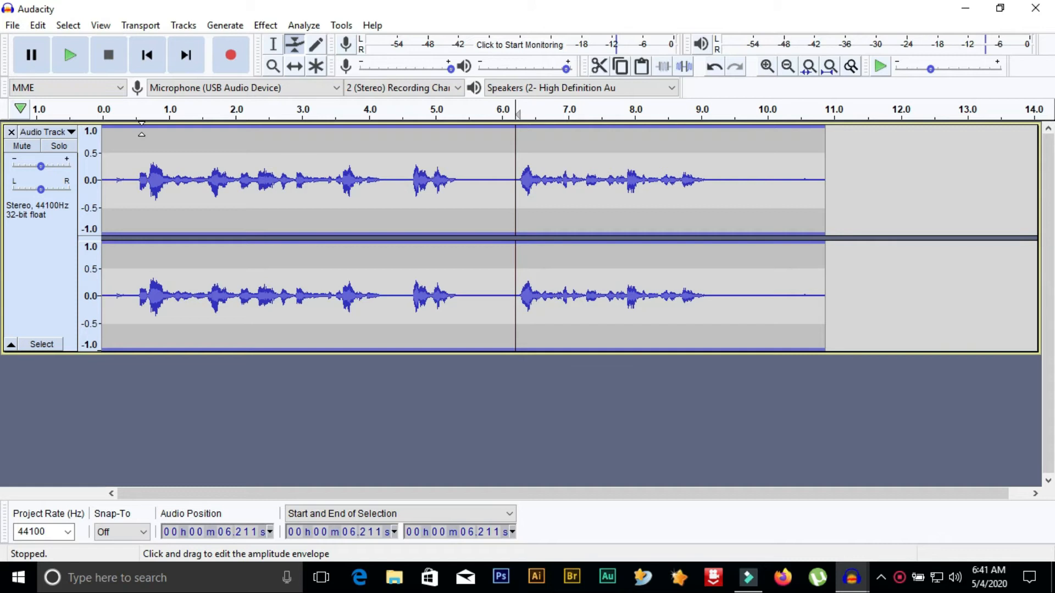
{"action": "left_click_drag", "start_coordinate": [160, 126], "coordinate": [159, 137]}
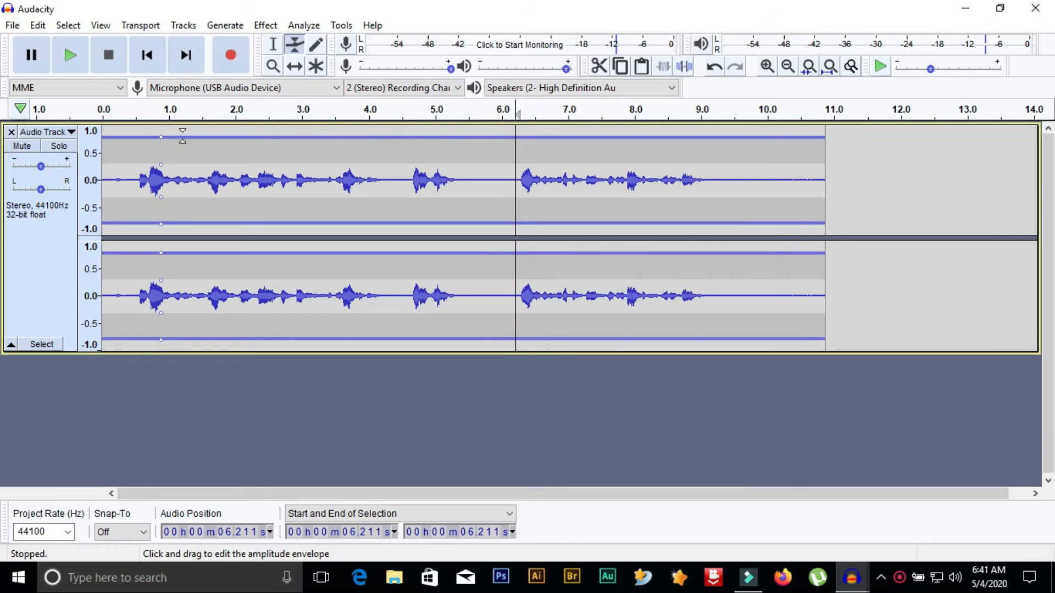
{"action": "left_click_drag", "start_coordinate": [198, 134], "coordinate": [198, 128]}
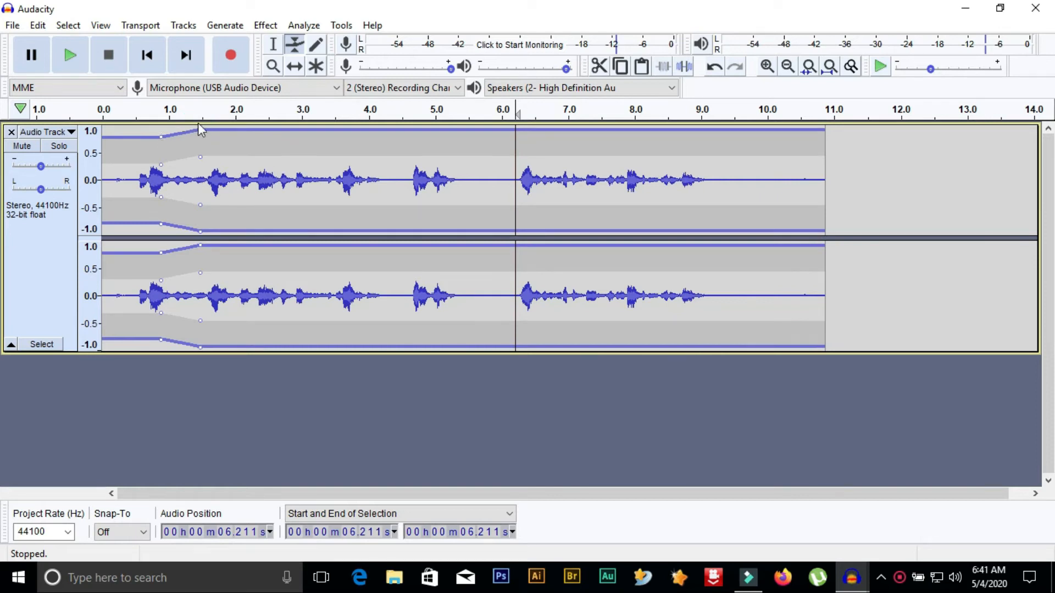
{"action": "left_click_drag", "start_coordinate": [230, 129], "coordinate": [273, 122]}
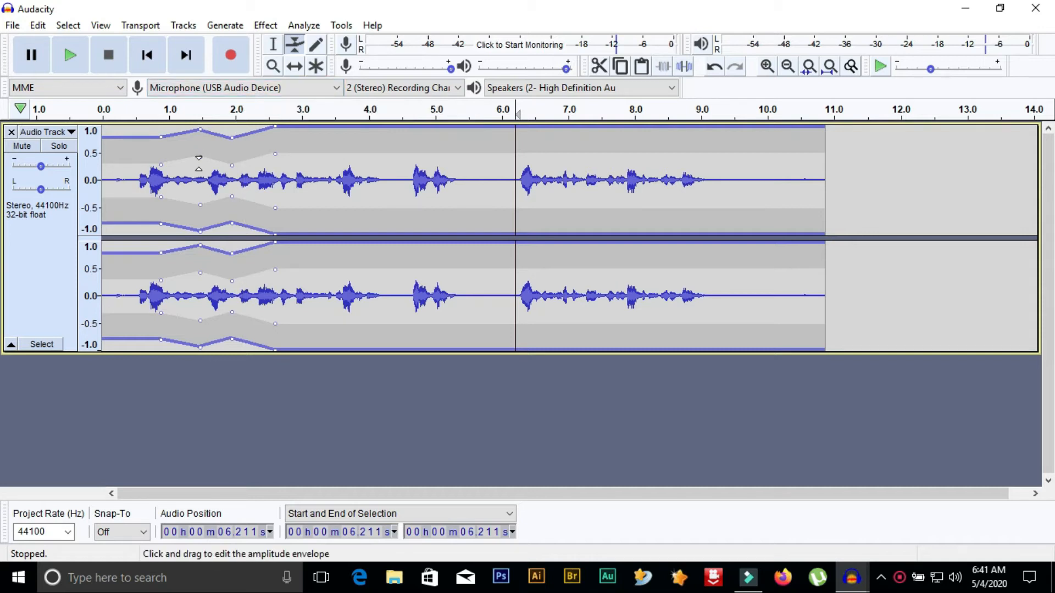
Zoom in closely on the waveform around 2.9 seconds and examine the stretch just before it.
{"action": "left_click", "coordinate": [316, 47]}
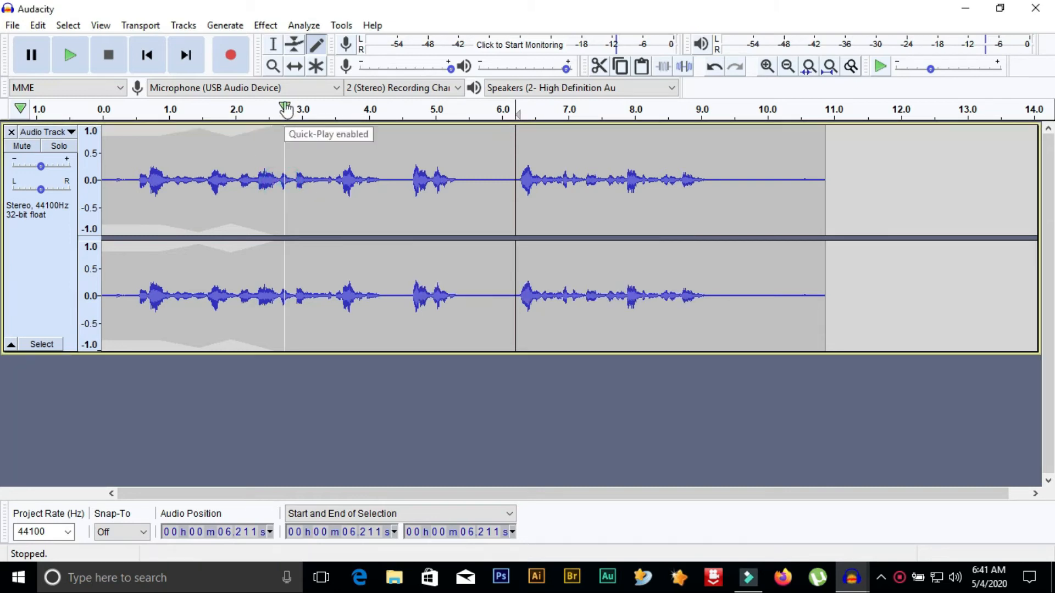
{"action": "left_click", "coordinate": [273, 67]}
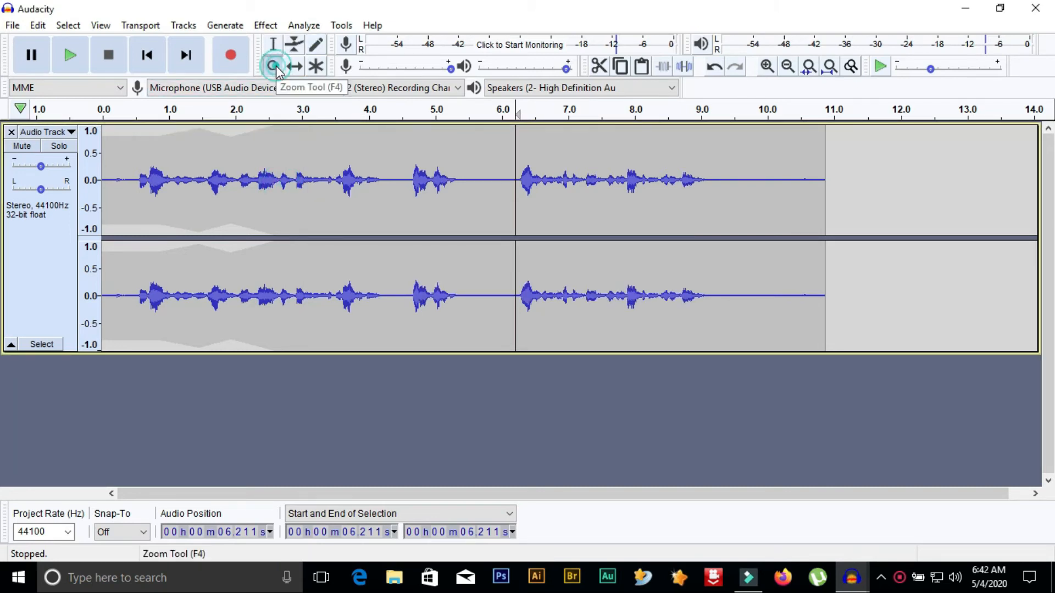
{"action": "left_click", "coordinate": [293, 183]}
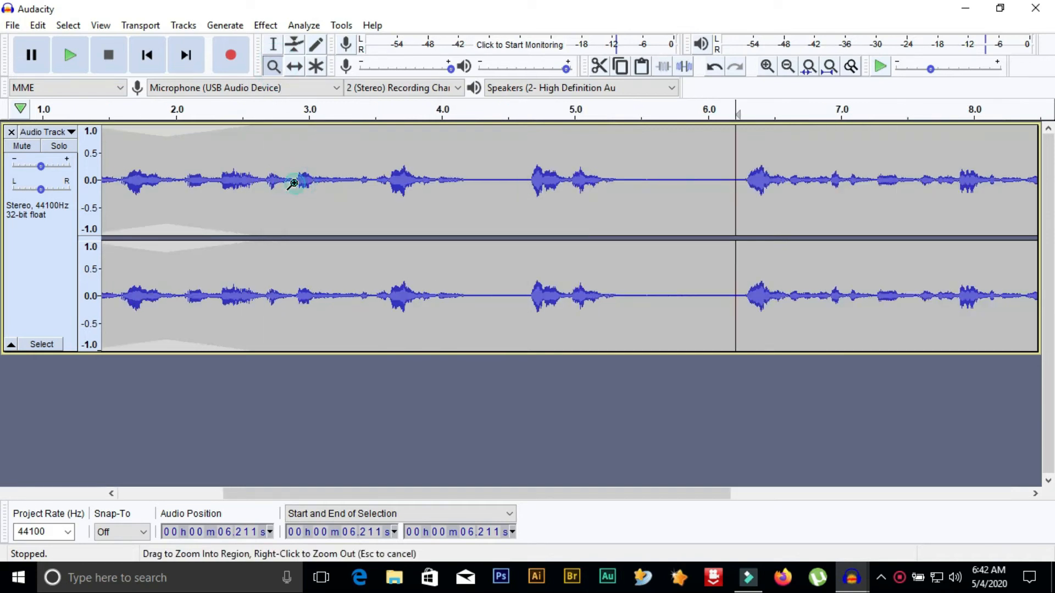
{"action": "left_click", "coordinate": [292, 183]}
{"action": "left_click", "coordinate": [293, 184]}
{"action": "left_click", "coordinate": [293, 184]}
{"action": "left_click", "coordinate": [294, 184]}
{"action": "left_click", "coordinate": [294, 184]}
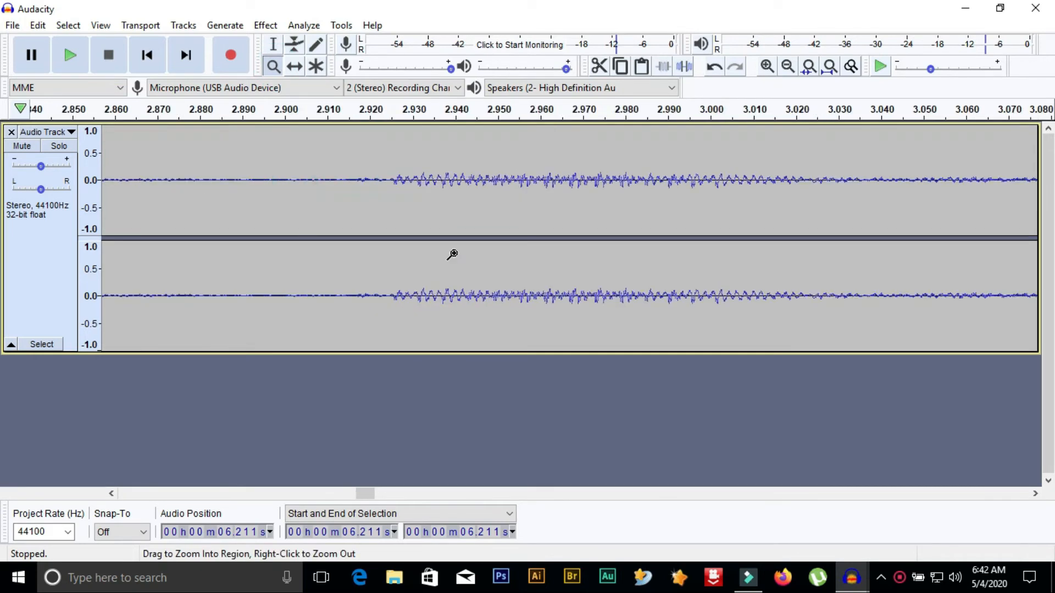
{"action": "left_click_drag", "start_coordinate": [372, 493], "coordinate": [342, 494]}
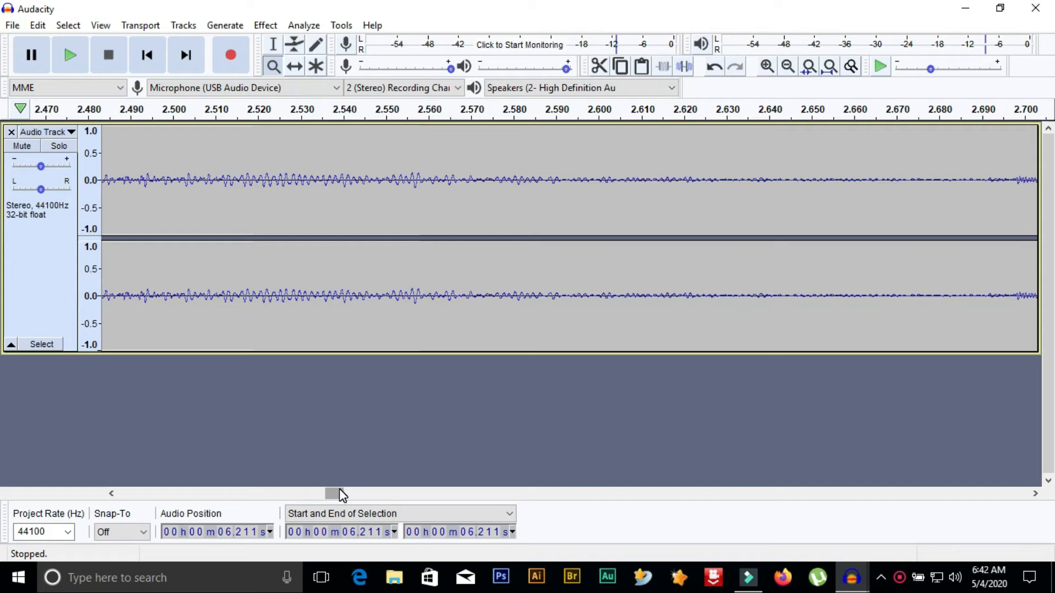
Zoom back out until the whole recording fits in view.
{"action": "left_click", "coordinate": [401, 218]}
{"action": "right_click", "coordinate": [372, 328]}
{"action": "right_click", "coordinate": [372, 327]}
{"action": "right_click", "coordinate": [372, 327]}
{"action": "right_click", "coordinate": [372, 327]}
{"action": "right_click", "coordinate": [373, 326]}
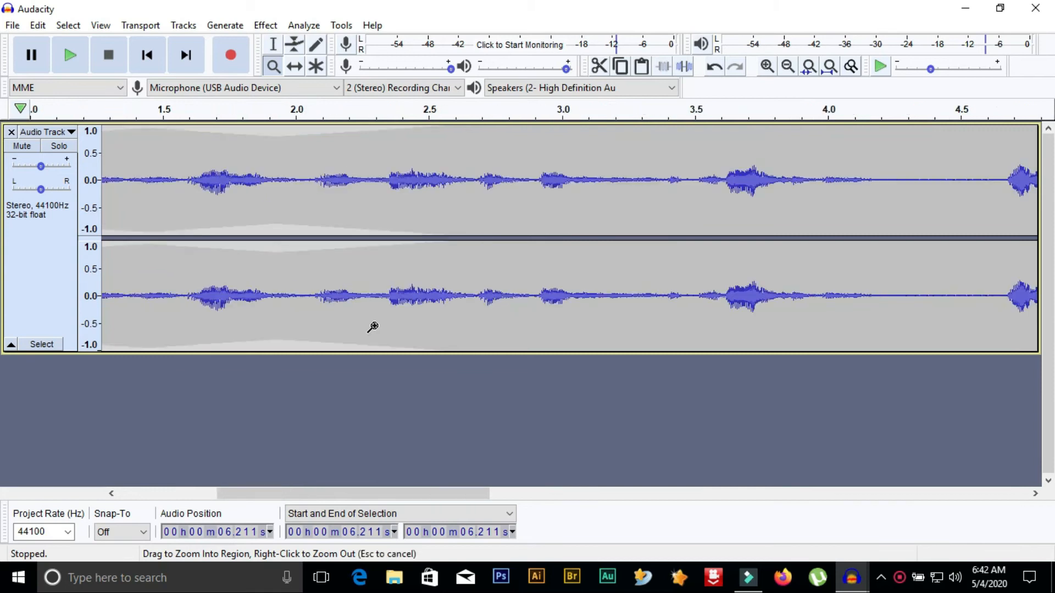
{"action": "right_click", "coordinate": [373, 327]}
{"action": "right_click", "coordinate": [372, 327]}
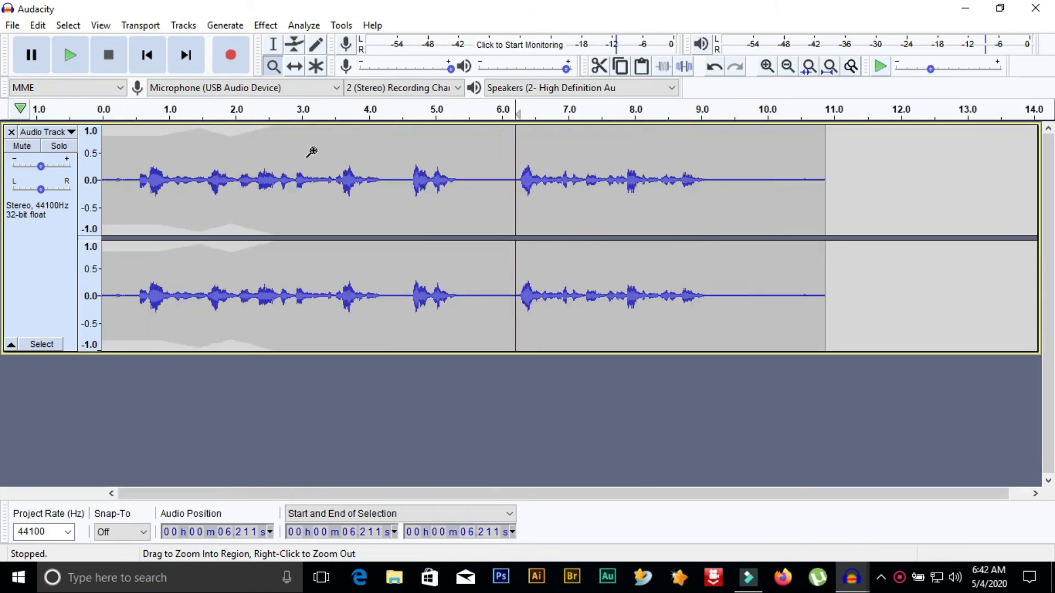
Move the whole clip along the timeline with the Time Shift tool so that it starts at about 1.2 seconds.
{"action": "left_click", "coordinate": [295, 65]}
{"action": "left_click_drag", "start_coordinate": [269, 149], "coordinate": [349, 193]}
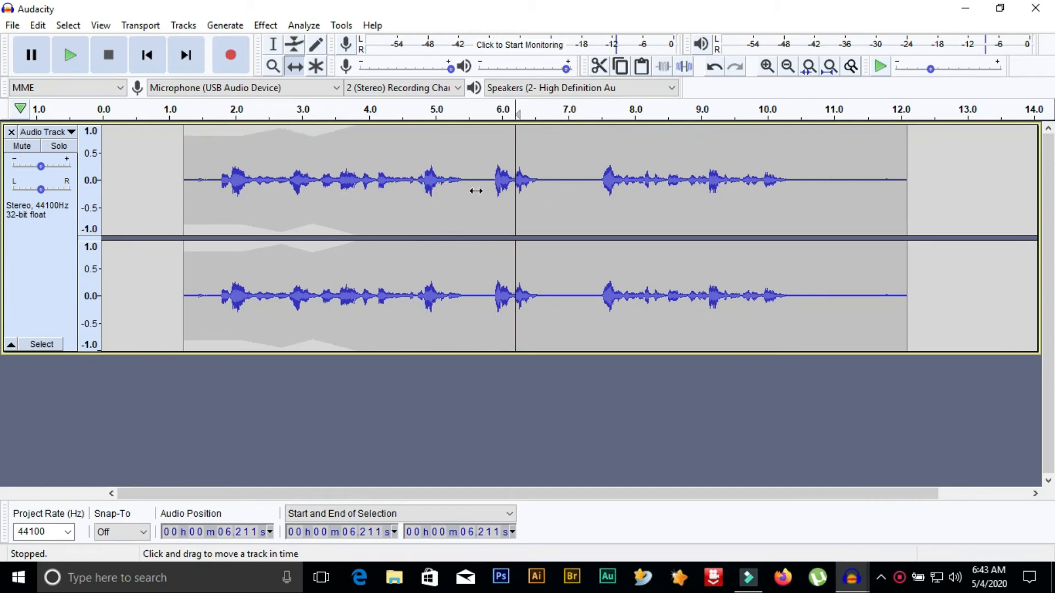
Move the clip back to the start of the timeline and raise its volume envelope at about 3.9 seconds with the Multi-Tool.
{"action": "left_click_drag", "start_coordinate": [465, 207], "coordinate": [384, 200]}
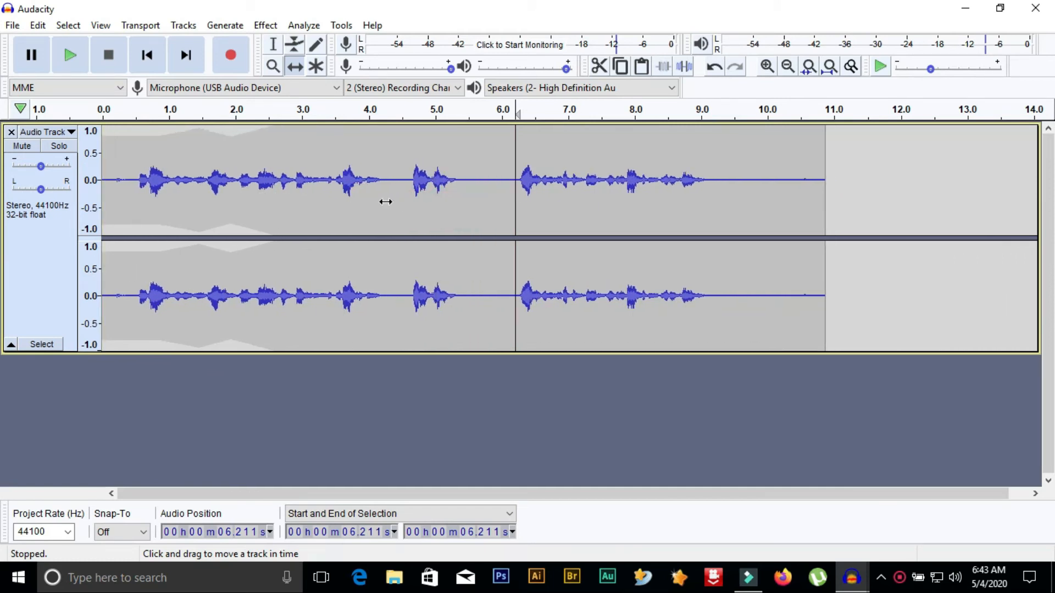
{"action": "left_click", "coordinate": [322, 66]}
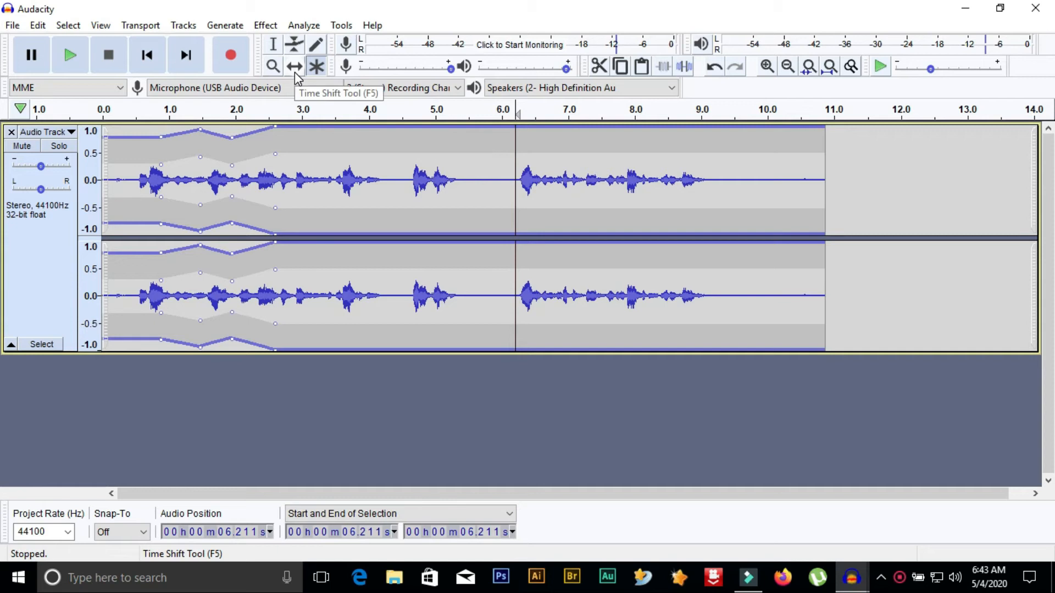
{"action": "left_click_drag", "start_coordinate": [361, 152], "coordinate": [362, 141]}
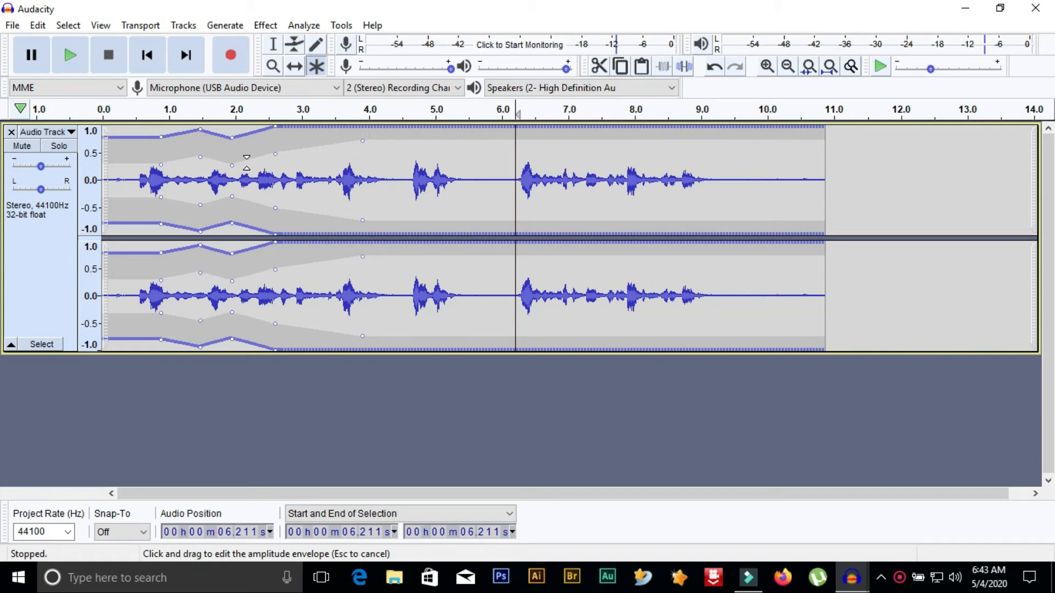
{"action": "left_click", "coordinate": [230, 402]}
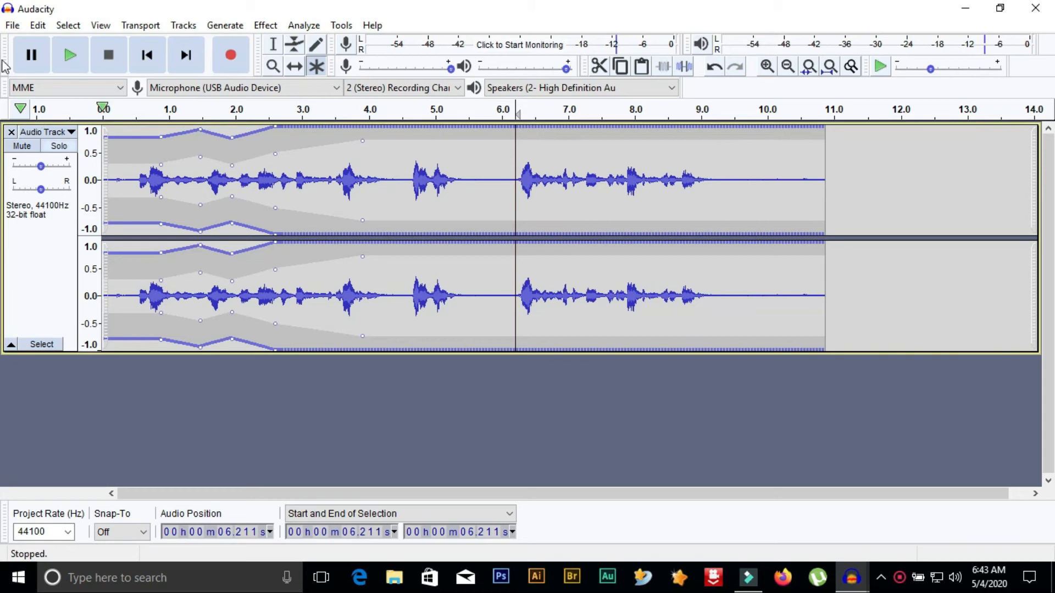
Export the recording to the Desktop as an MP3 named "test audio" with empty metadata tags, and open the exported file.
{"action": "left_click", "coordinate": [12, 25]}
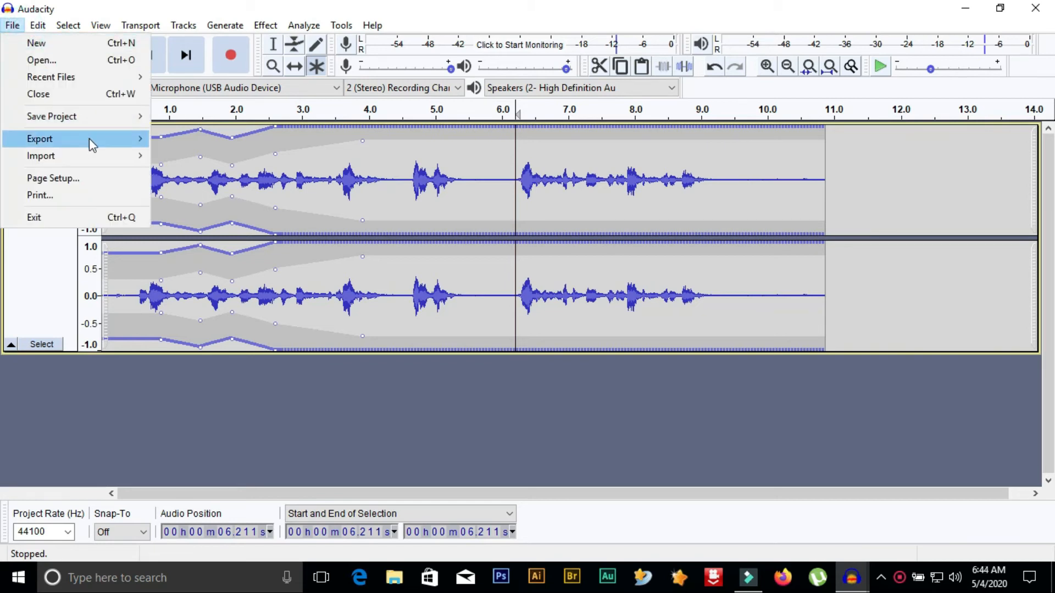
{"action": "mouse_move", "coordinate": [90, 138]}
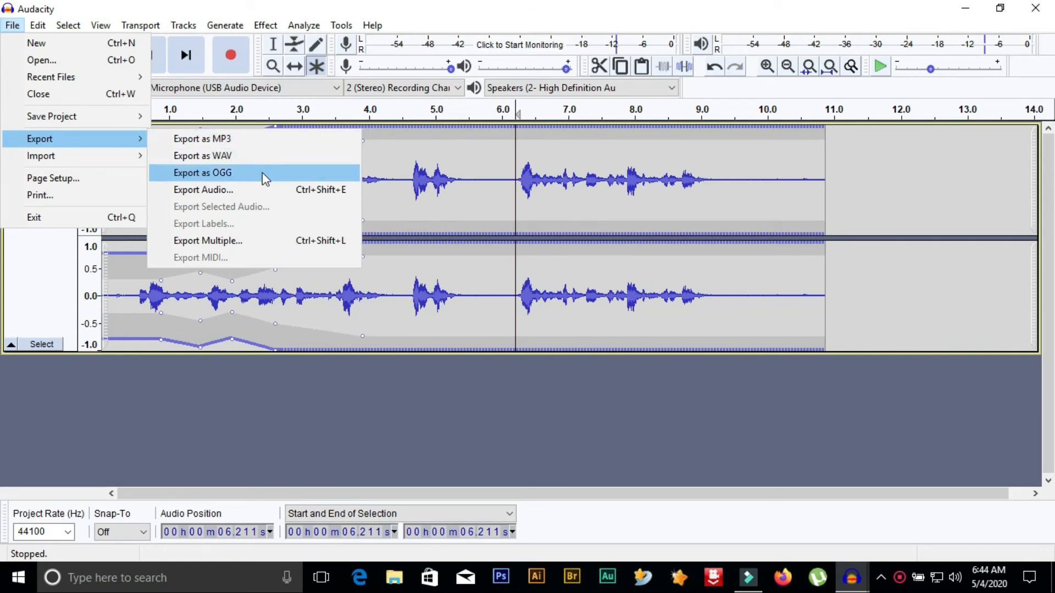
{"action": "left_click", "coordinate": [270, 143]}
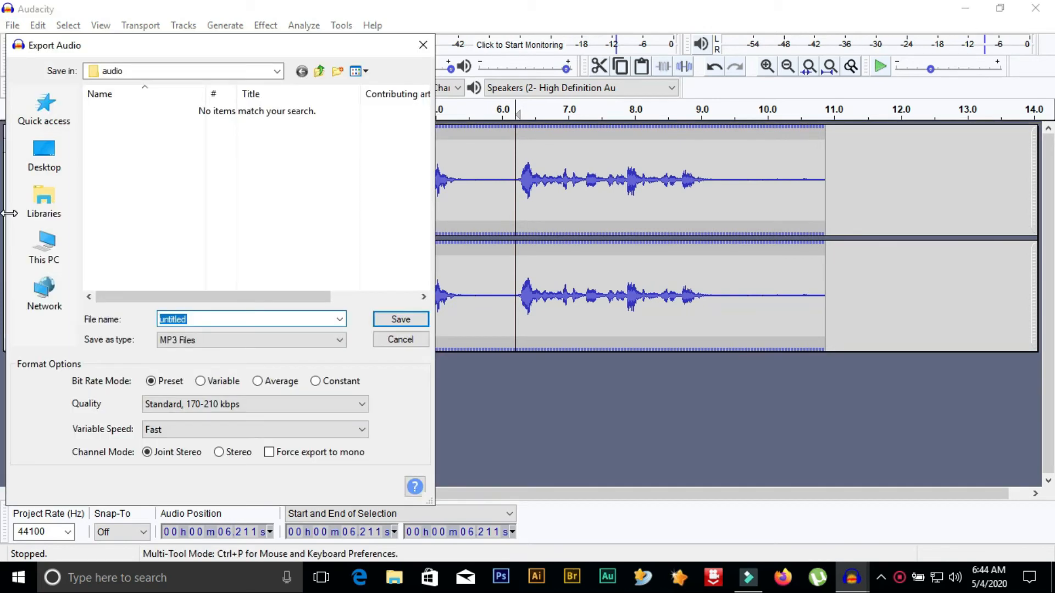
{"action": "left_click", "coordinate": [44, 162]}
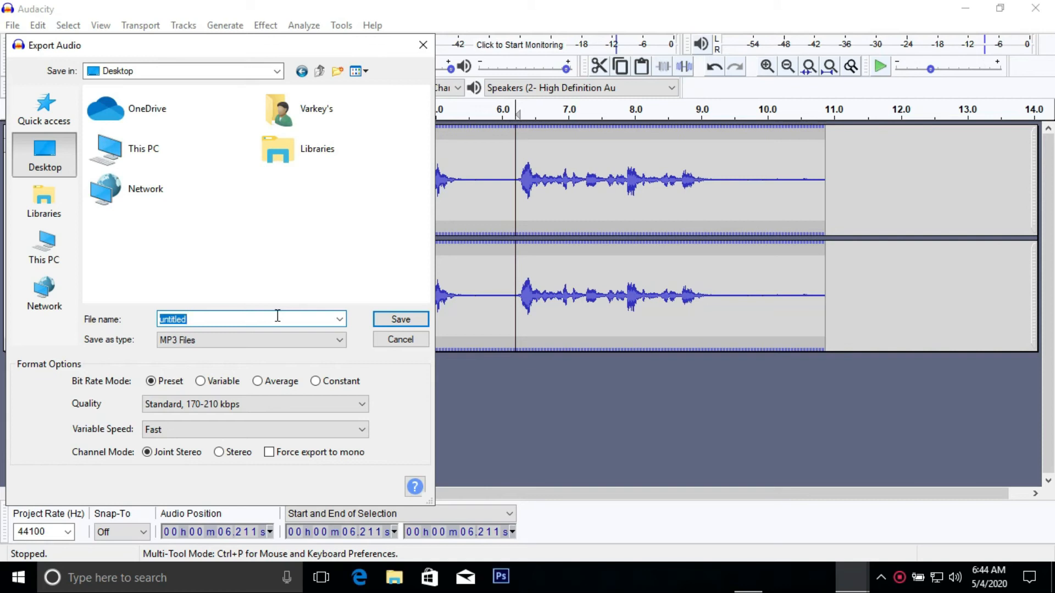
{"action": "type", "text": "test"}
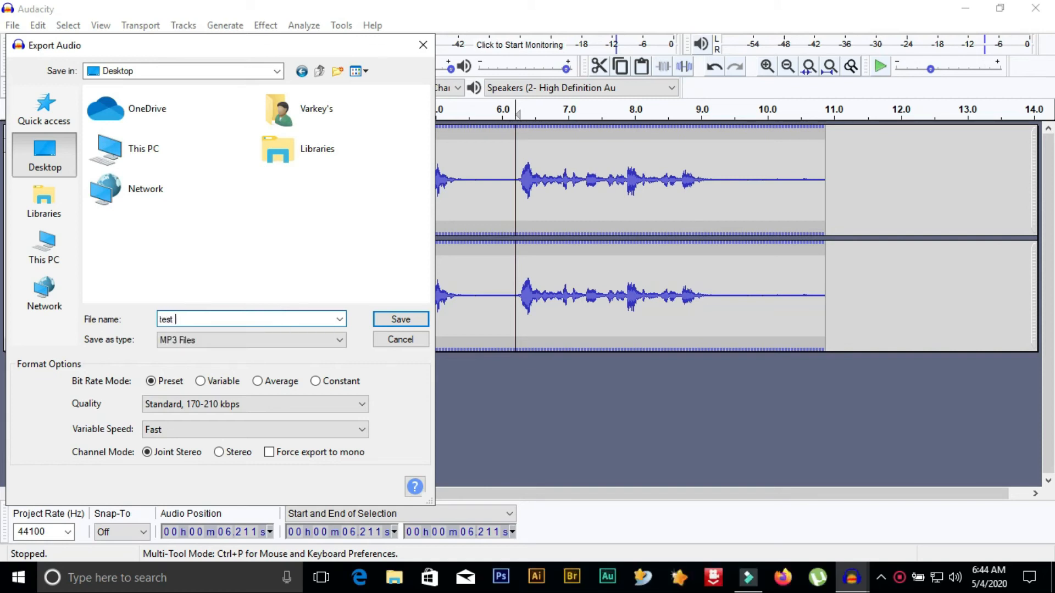
{"action": "type", "text": " audio"}
{"action": "left_click", "coordinate": [400, 318]}
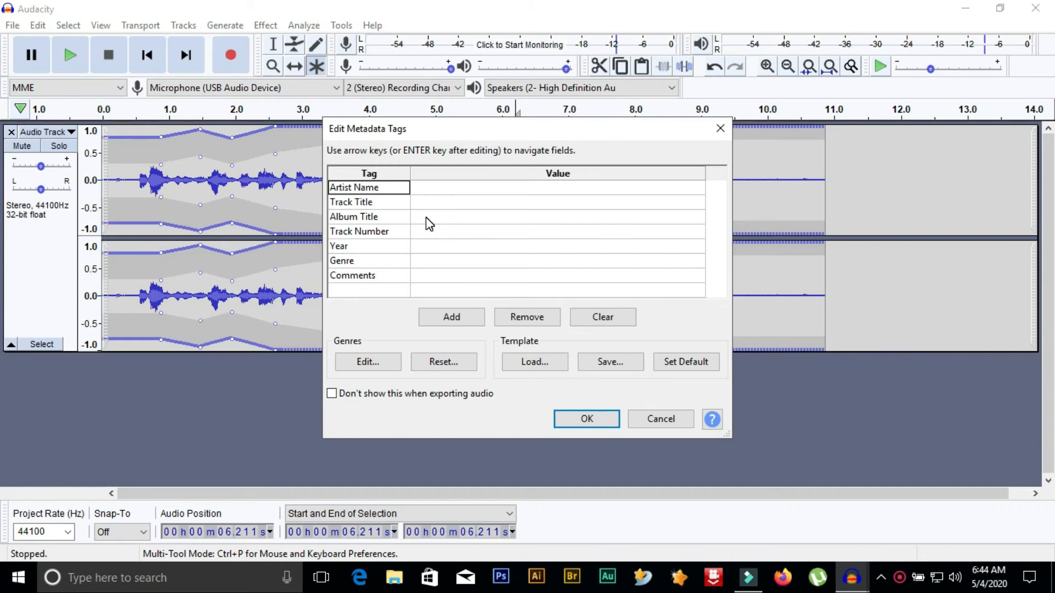
{"action": "left_click", "coordinate": [573, 426]}
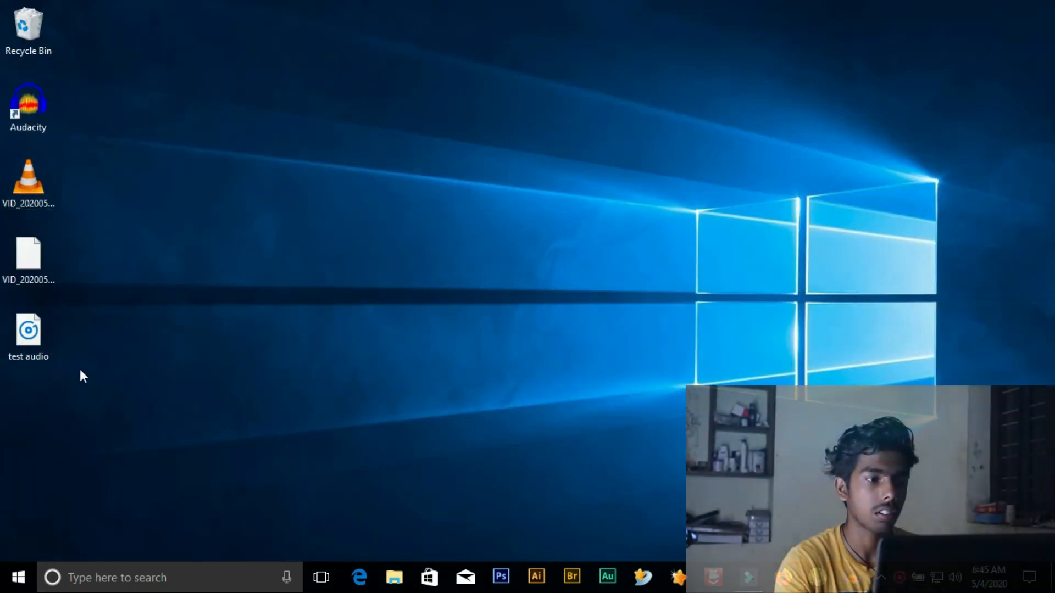
{"action": "double_click", "coordinate": [29, 332]}
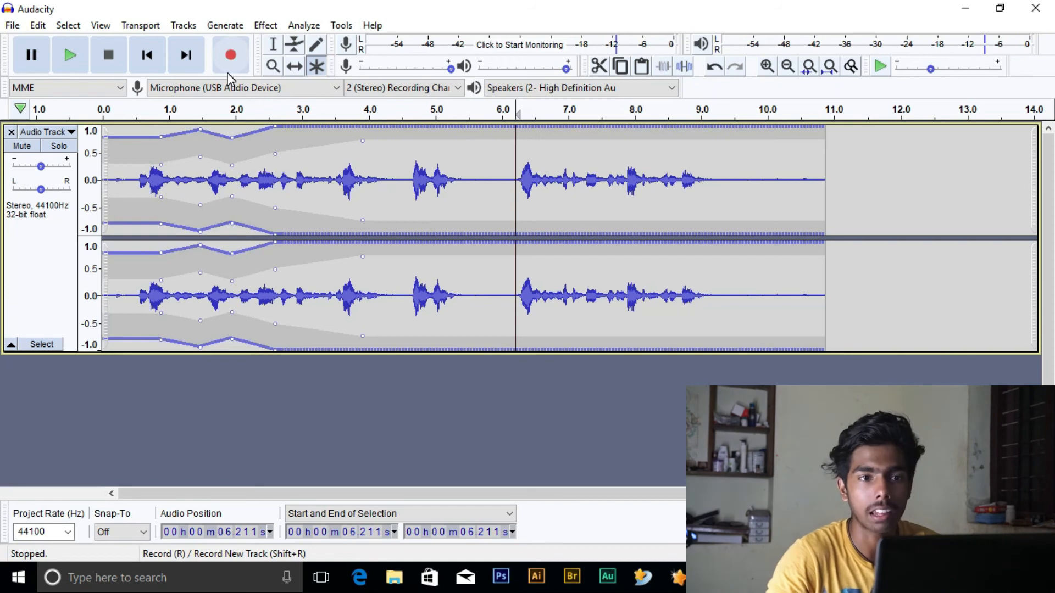
{"action": "left_click", "coordinate": [256, 30]}
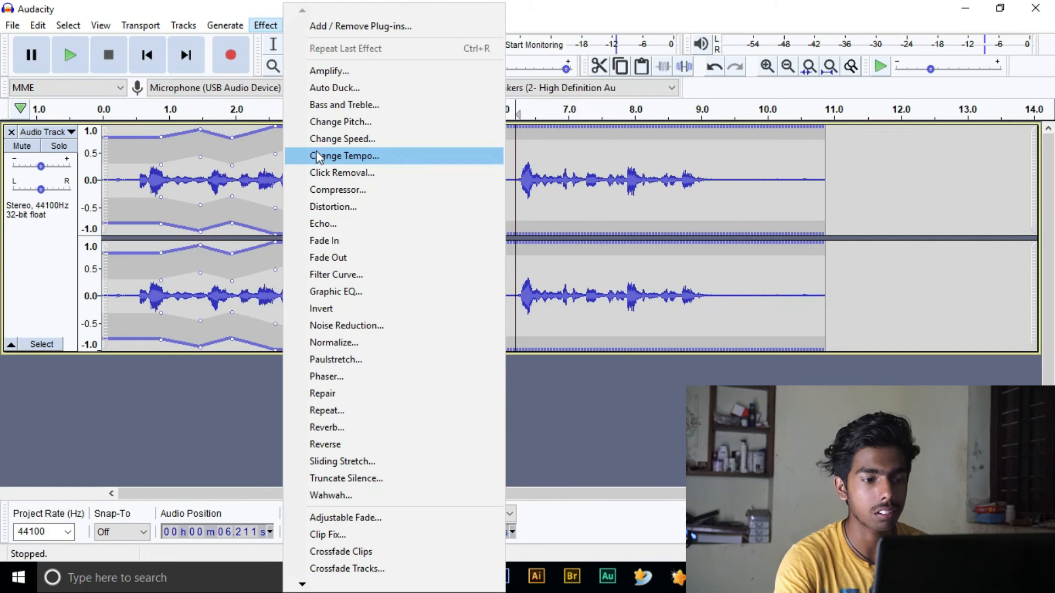
{"action": "mouse_move", "coordinate": [341, 26]}
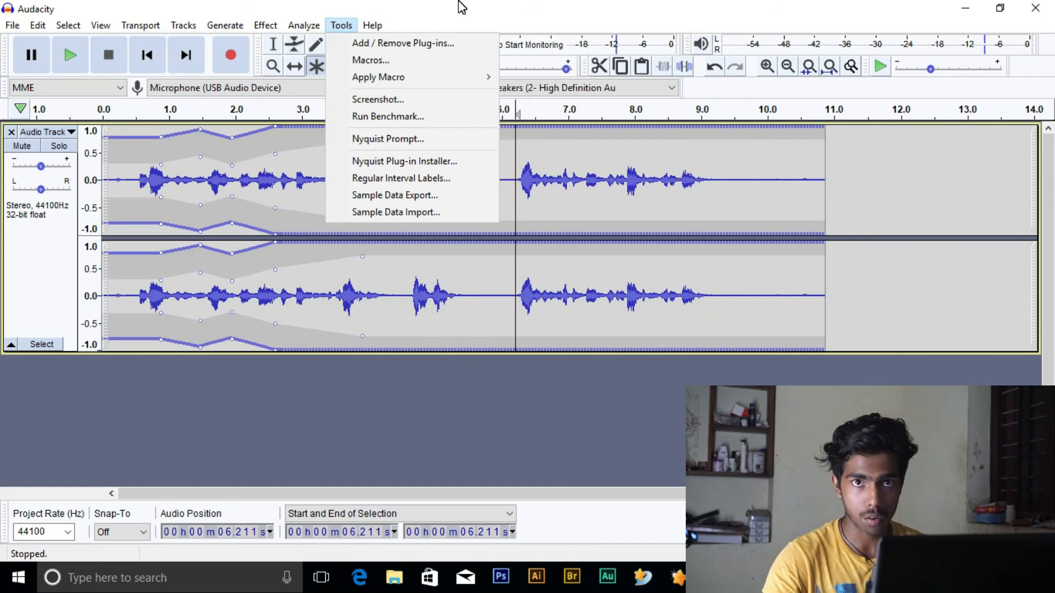
{"action": "left_click", "coordinate": [714, 233]}
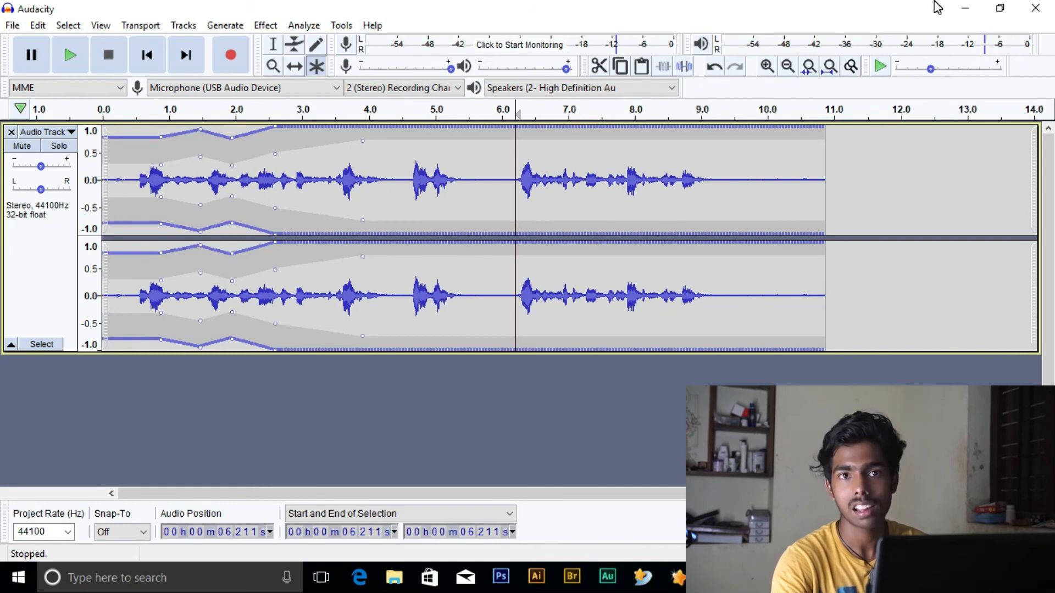
Minimize the audio editor's window to show the desktop.
{"action": "left_click", "coordinate": [965, 8]}
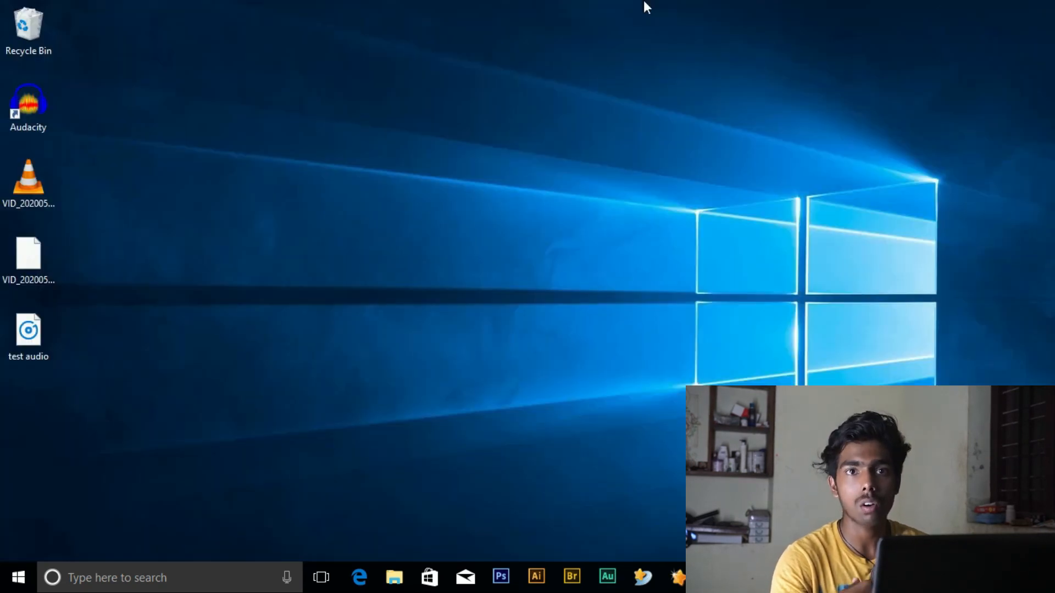